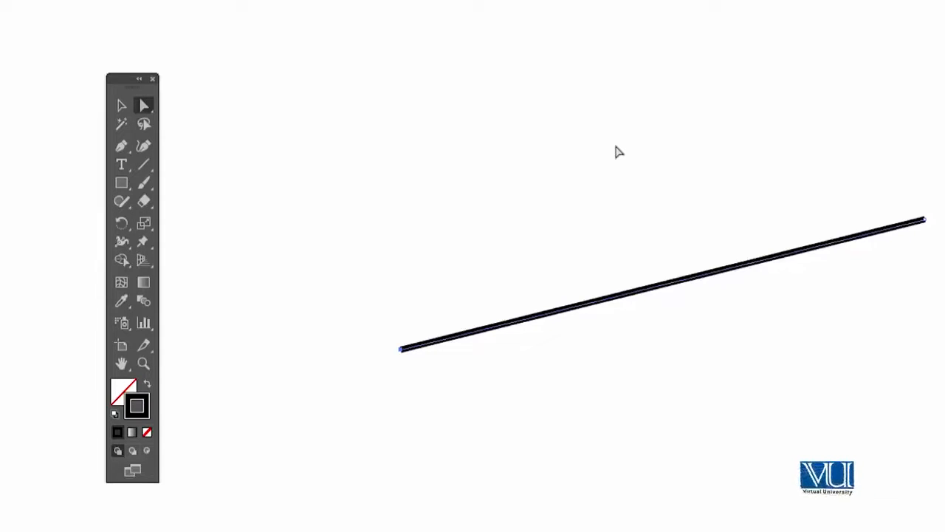
Step: Reposition both endpoint anchors of the slanted line so it becomes horizontal, about 2.94 in long
{"action": "mouse_move", "coordinate": [925, 219]}
{"action": "left_mouse_down"}
{"action": "mouse_move", "coordinate": [894, 166]}
{"action": "mouse_move", "coordinate": [905, 531]}
{"action": "mouse_move", "coordinate": [830, 277]}
{"action": "left_mouse_up"}
{"action": "mouse_move", "coordinate": [401, 349]}
{"action": "left_mouse_down"}
{"action": "mouse_move", "coordinate": [138, 467]}
{"action": "mouse_move", "coordinate": [554, 489]}
{"action": "mouse_move", "coordinate": [201, 276]}
{"action": "left_mouse_up"}
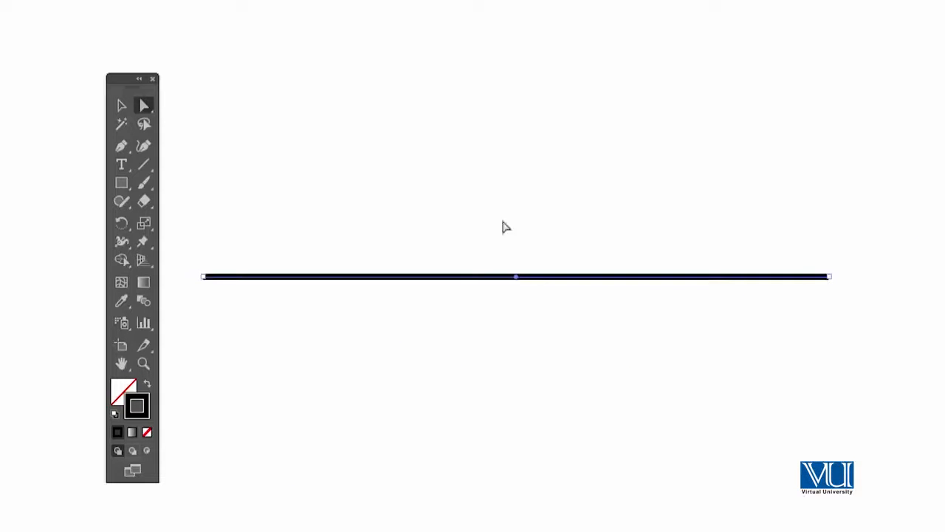
{"action": "left_click_drag", "start_coordinate": [338, 260], "coordinate": [407, 250]}
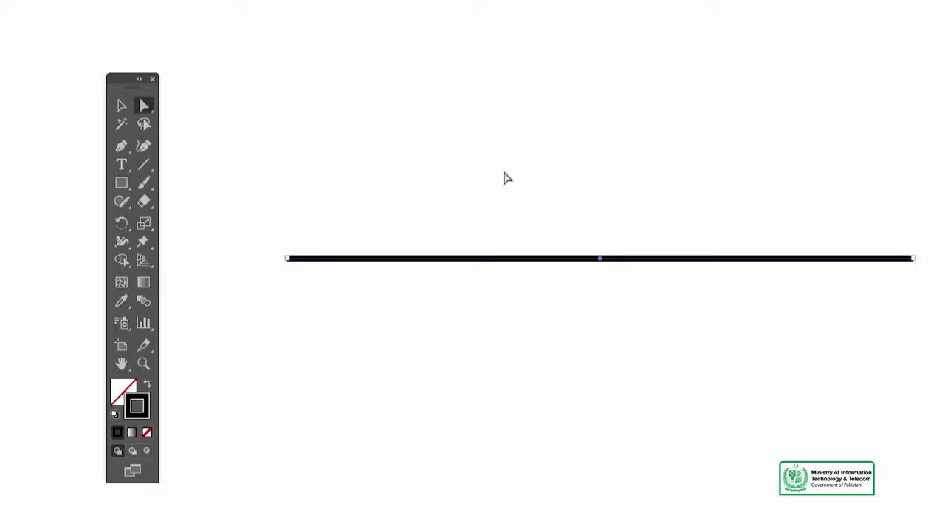
Step: Undo the recent endpoint moves of the line one after another, back to an earlier slant
{"action": "key", "text": "ctrl+z"}
{"action": "key", "text": "ctrl+z"}
{"action": "key", "text": "ctrl+z"}
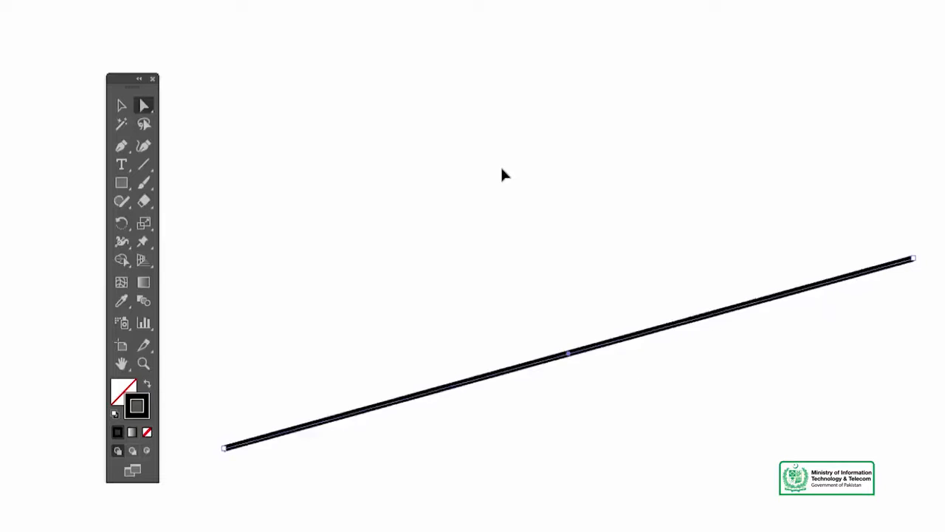
{"action": "key", "text": "ctrl+z"}
{"action": "key", "text": "ctrl+z"}
{"action": "key", "text": "ctrl+z"}
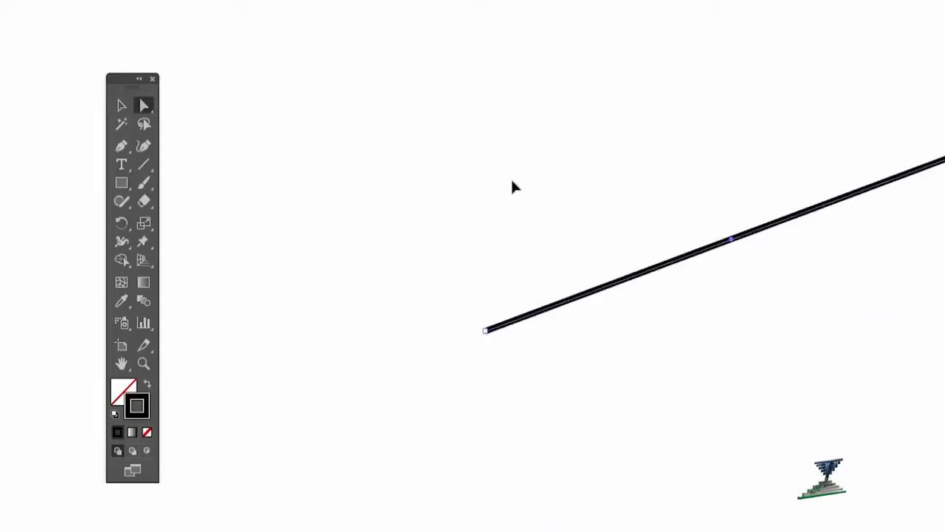
{"action": "key", "text": "ctrl+z"}
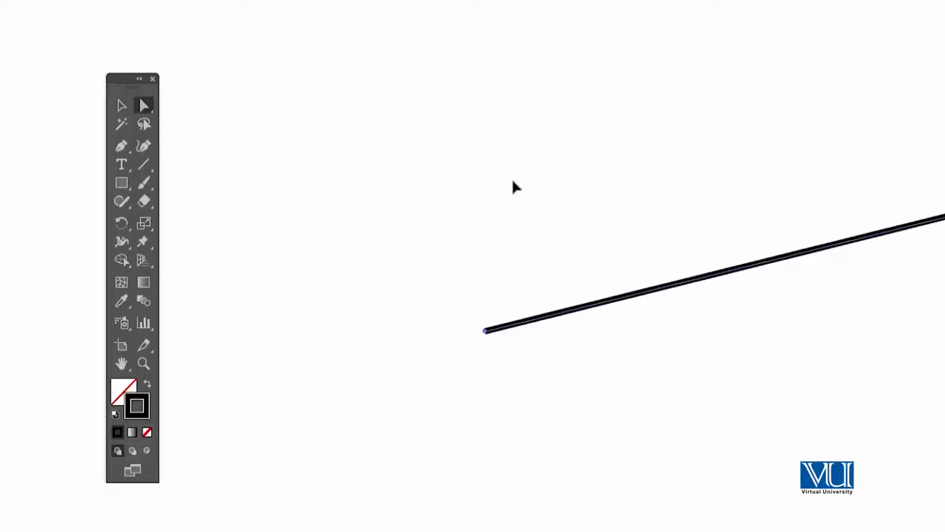
Step: Redo the undone endpoint moves to bring back the horizontal line
{"action": "key", "text": "ctrl+shift+z"}
{"action": "key", "text": "ctrl+shift+z"}
{"action": "key", "text": "ctrl+shift+z"}
{"action": "key", "text": "ctrl+shift+z"}
{"action": "key", "text": "ctrl+shift+z"}
{"action": "key", "text": "ctrl+shift+z"}
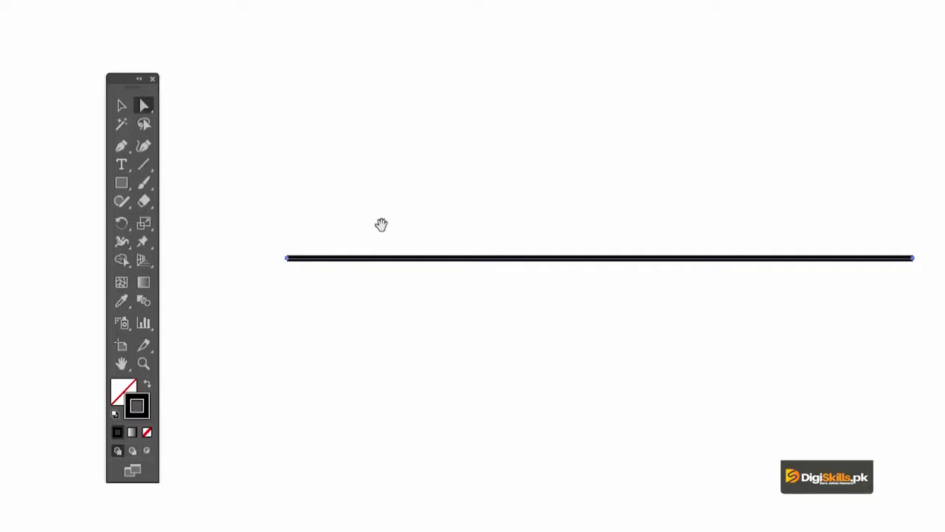
Step: Draw a square about 1.08 in wide and high with the Rectangle tool below the horizontal line
{"action": "left_click_drag", "start_coordinate": [382, 224], "coordinate": [390, 173]}
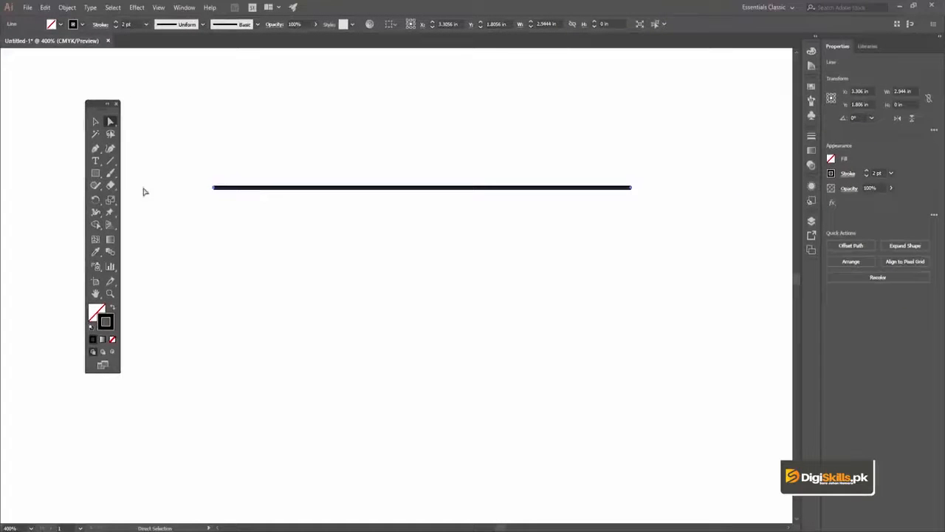
{"action": "left_click", "coordinate": [100, 175]}
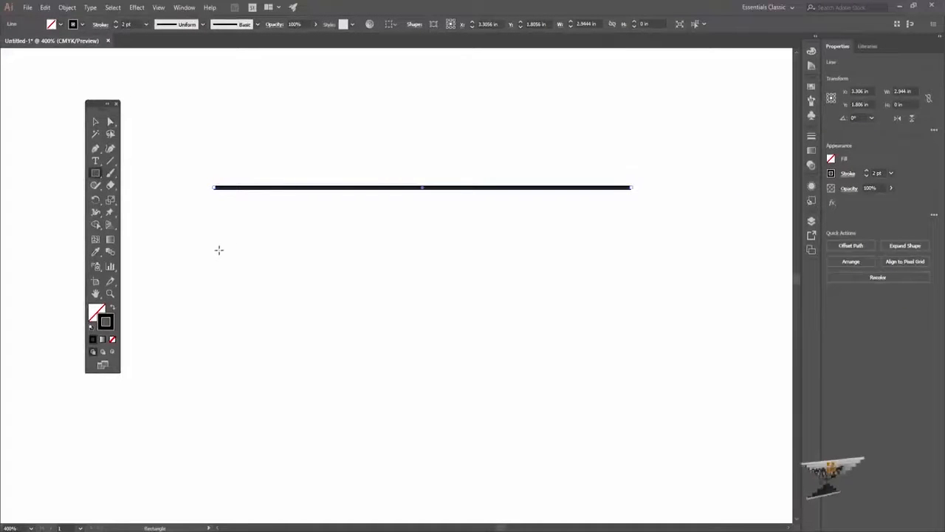
{"action": "mouse_move", "coordinate": [218, 250]}
{"action": "left_mouse_down"}
{"action": "mouse_move", "coordinate": [536, 354]}
{"action": "mouse_move", "coordinate": [234, 156]}
{"action": "mouse_move", "coordinate": [217, 170]}
{"action": "mouse_move", "coordinate": [362, 275]}
{"action": "mouse_move", "coordinate": [326, 159]}
{"action": "left_mouse_up"}
Step: Move the whole square up and to the right with the Selection tool, centring it at about X 3.28 in, Y 2.80 in
{"action": "key", "text": "v"}
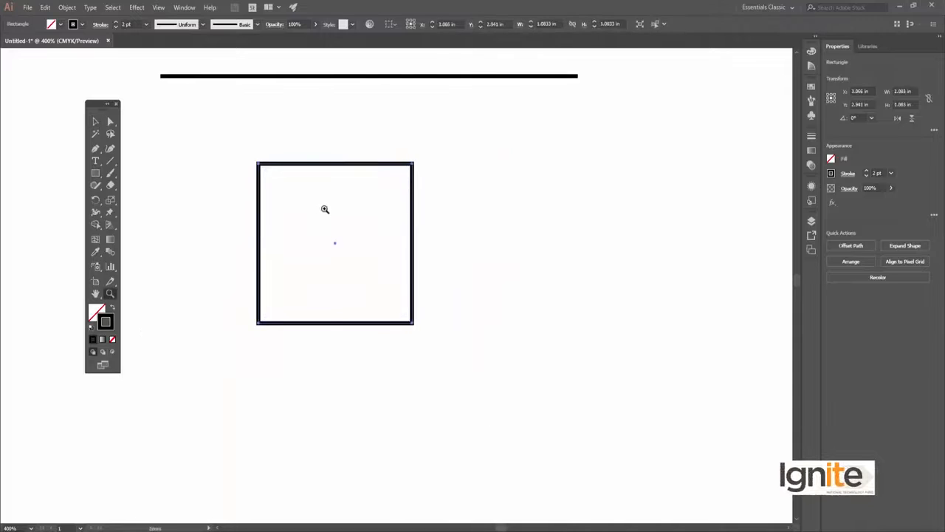
{"action": "key", "text": "ctrl+equal"}
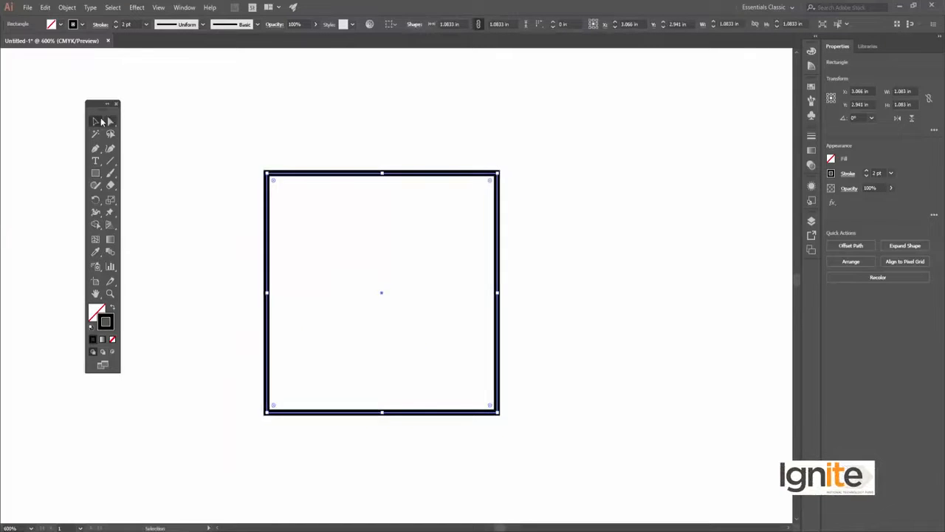
{"action": "left_click", "coordinate": [280, 126]}
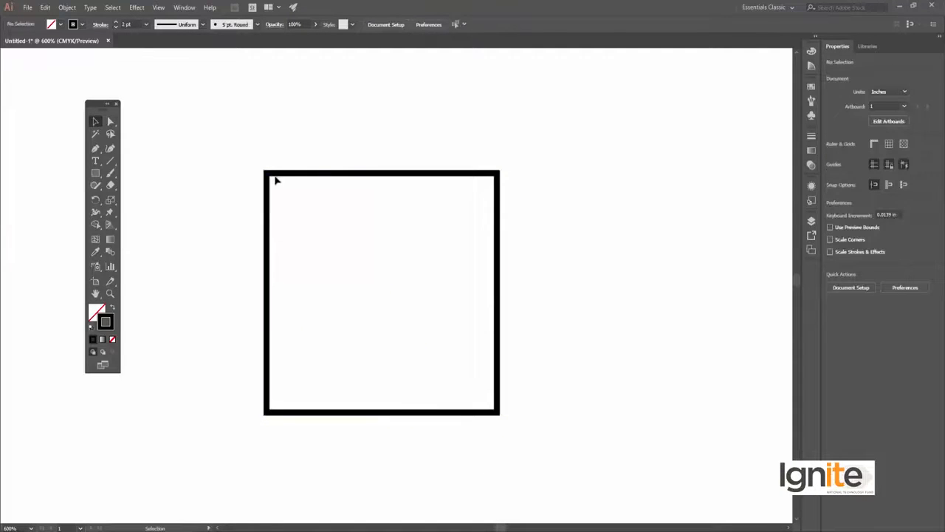
{"action": "left_click_drag", "start_coordinate": [276, 180], "coordinate": [330, 144]}
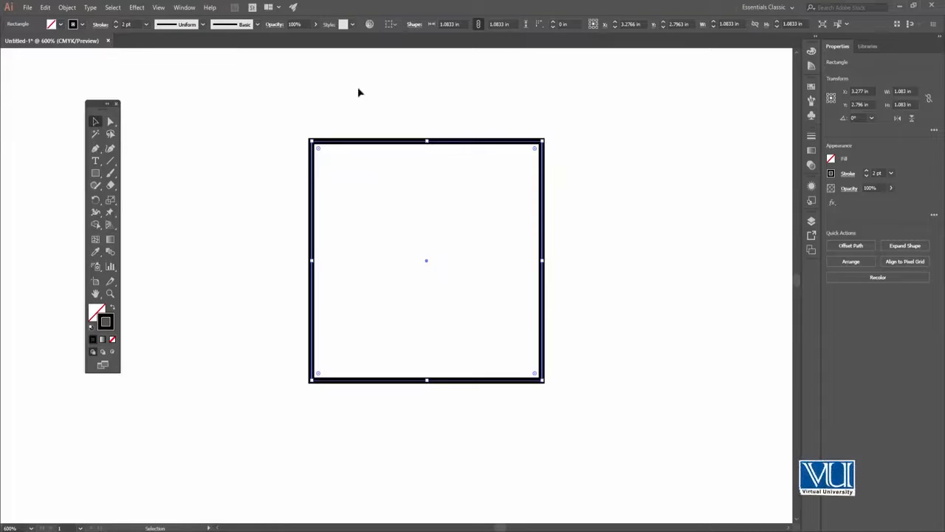
Step: Pull the square's two upper corner anchors outward with Direct Selection, to about X 2.18, Y 2.06 in and X 4.36, Y 2.18 in
{"action": "left_click", "coordinate": [111, 122]}
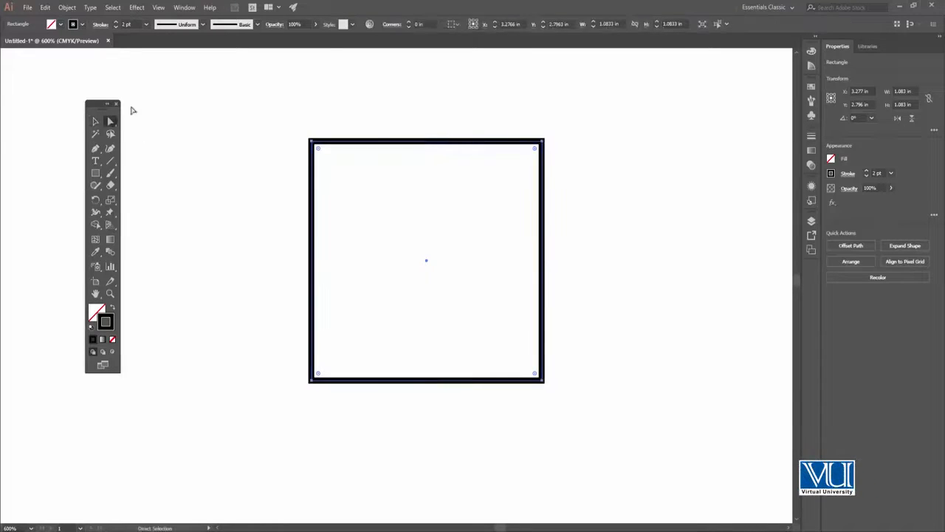
{"action": "left_click_drag", "start_coordinate": [271, 108], "coordinate": [191, 97]}
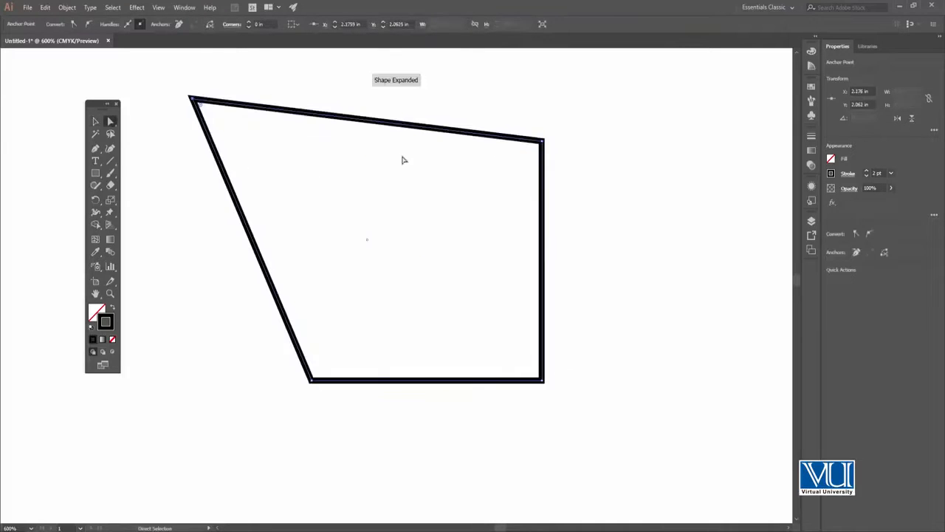
{"action": "left_click_drag", "start_coordinate": [522, 109], "coordinate": [658, 124]}
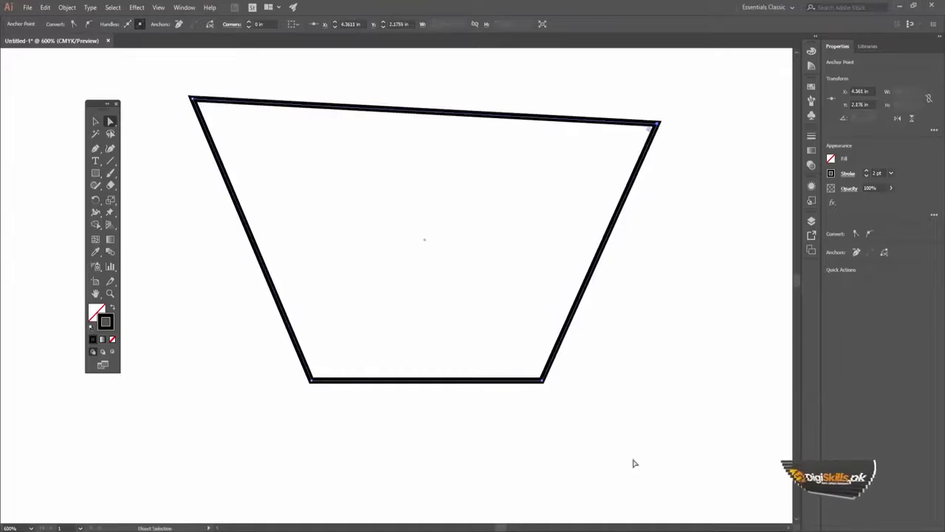
Step: Move the lower-right corner anchor outward, and the lower-left one outward to about X 2.15 in, Y 3.86 in
{"action": "left_click_drag", "start_coordinate": [603, 373], "coordinate": [521, 405]}
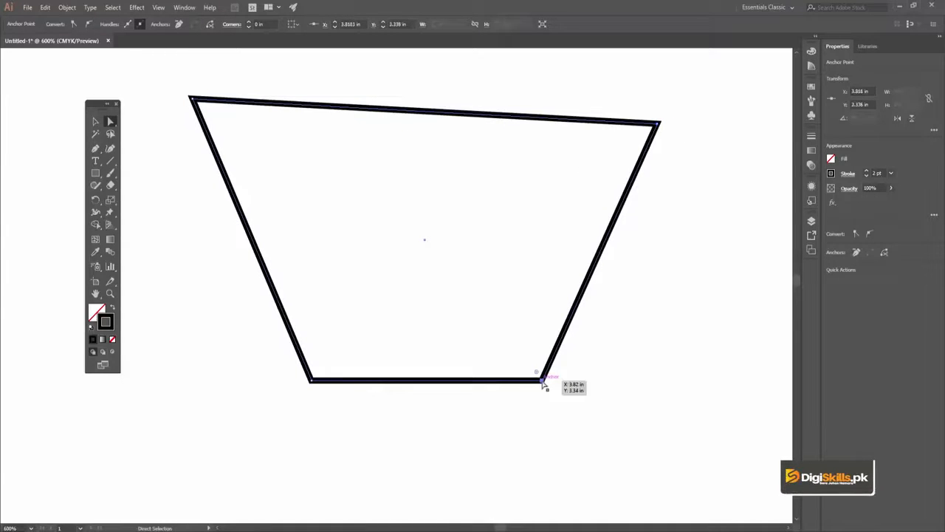
{"action": "left_click_drag", "start_coordinate": [545, 381], "coordinate": [658, 411]}
{"action": "left_click_drag", "start_coordinate": [263, 350], "coordinate": [353, 414]}
{"action": "left_click_drag", "start_coordinate": [311, 382], "coordinate": [218, 444]}
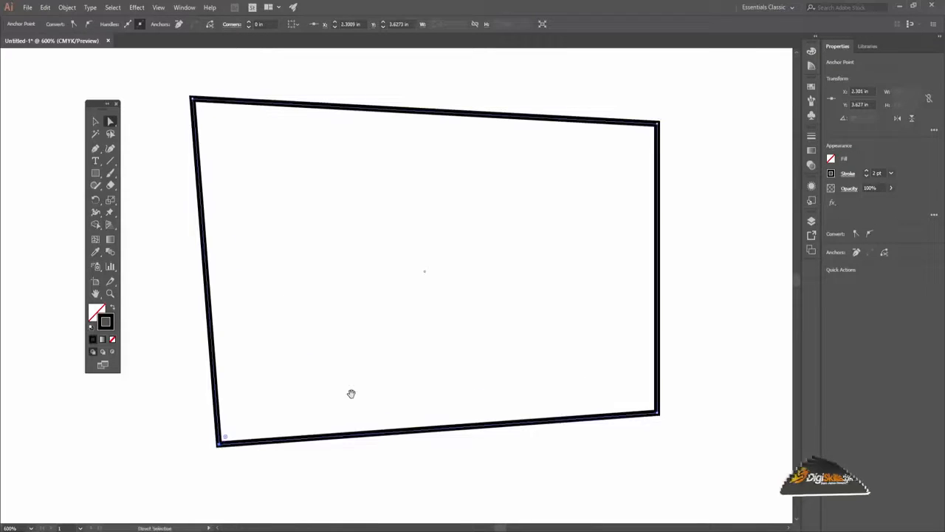
{"action": "scroll", "coordinate": [411, 285], "scroll_direction": "down", "scroll_amount": 3}
{"action": "scroll", "coordinate": [411, 285], "scroll_direction": "left", "scroll_amount": 2}
{"action": "left_click_drag", "start_coordinate": [285, 340], "coordinate": [249, 393]}
{"action": "left_click_drag", "start_coordinate": [422, 242], "coordinate": [375, 298]}
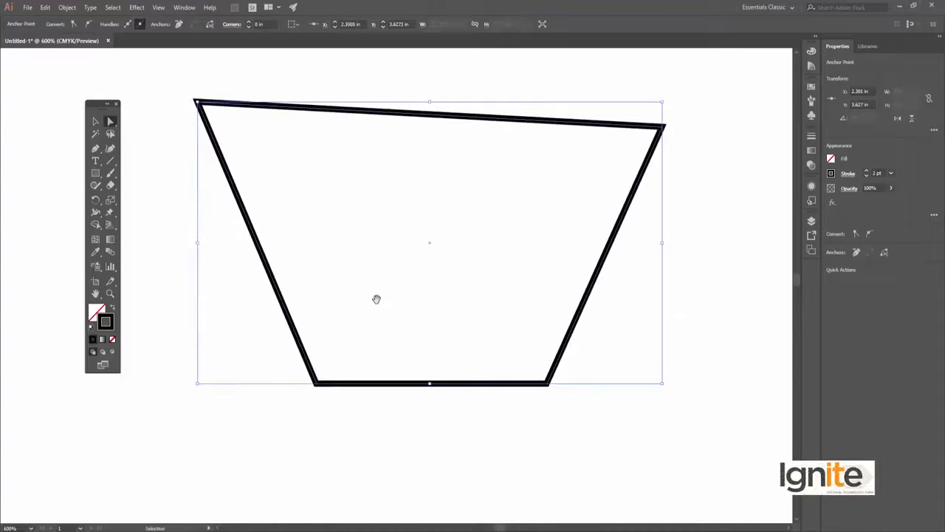
Step: Undo all the corner anchor moves to restore the square
{"action": "key", "text": "ctrl+z"}
{"action": "key", "text": "ctrl+z"}
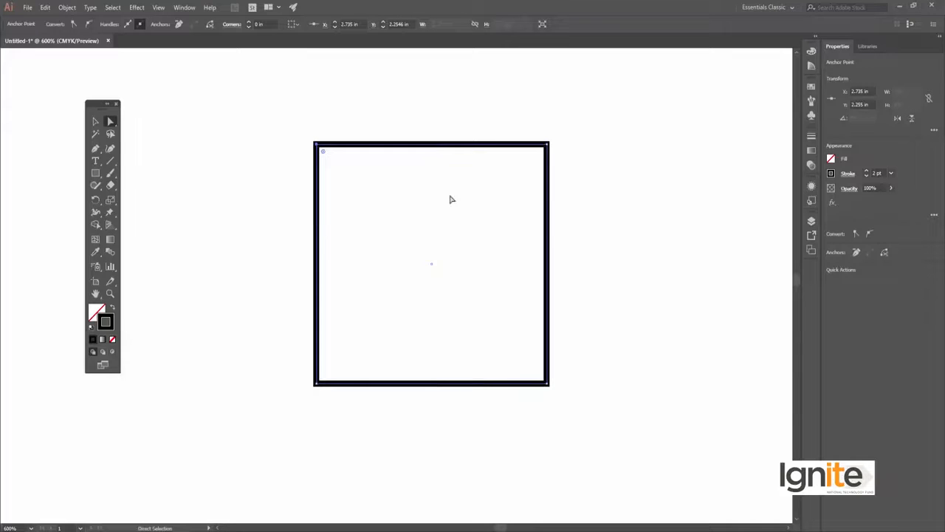
{"action": "left_click_drag", "start_coordinate": [460, 175], "coordinate": [398, 197]}
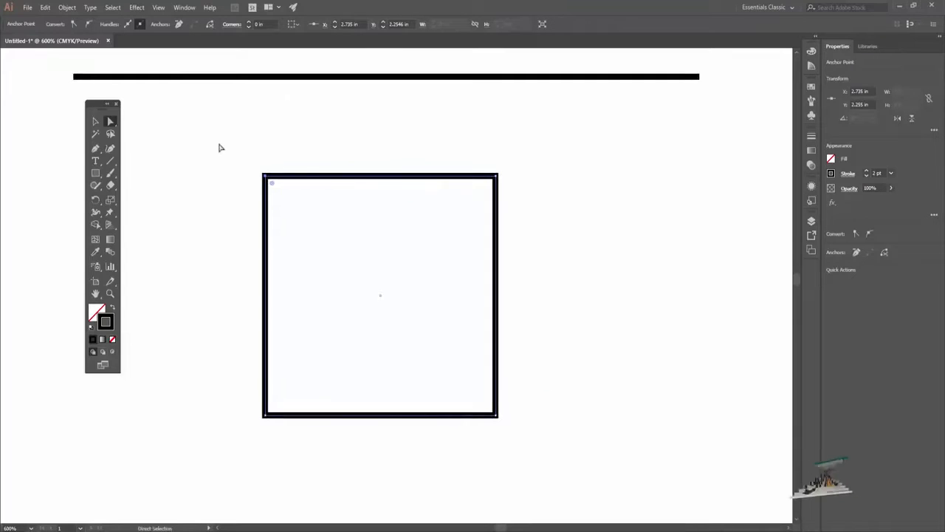
Step: Try skewing the square into a parallelogram about 2.16 in wide by shifting its two upper anchors right together, and undo the shift
{"action": "left_click_drag", "start_coordinate": [223, 132], "coordinate": [595, 197]}
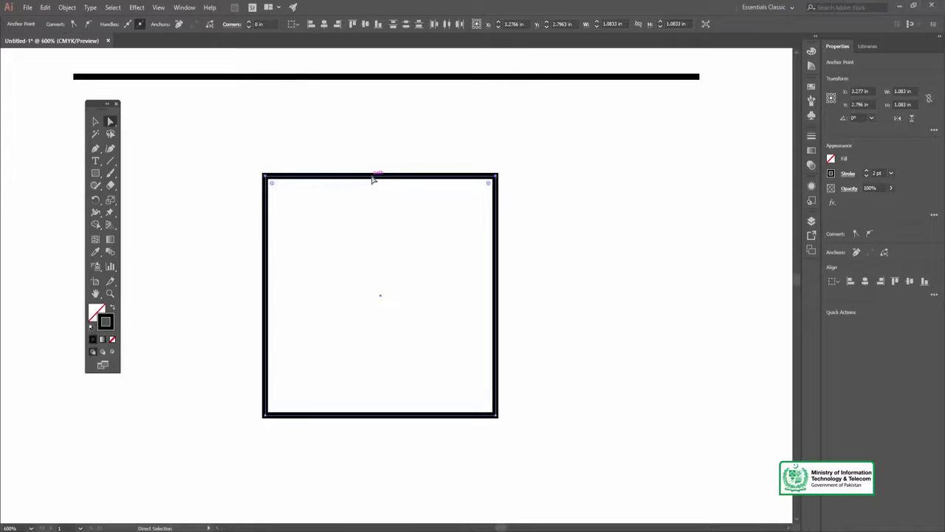
{"action": "left_click_drag", "start_coordinate": [196, 106], "coordinate": [528, 198]}
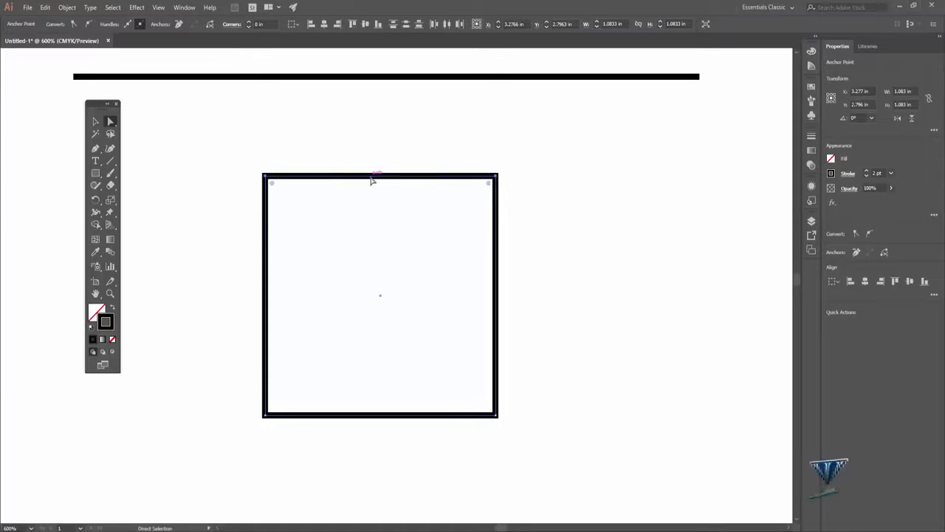
{"action": "left_click_drag", "start_coordinate": [389, 177], "coordinate": [599, 170]}
{"action": "key", "text": "c"}
{"action": "left_click_drag", "start_coordinate": [493, 209], "coordinate": [426, 221]}
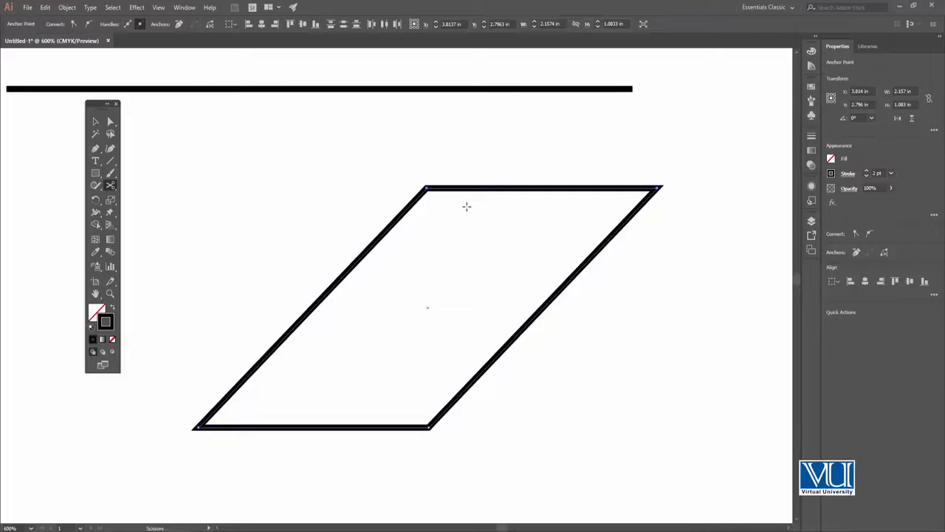
{"action": "left_click_drag", "start_coordinate": [468, 195], "coordinate": [456, 177]}
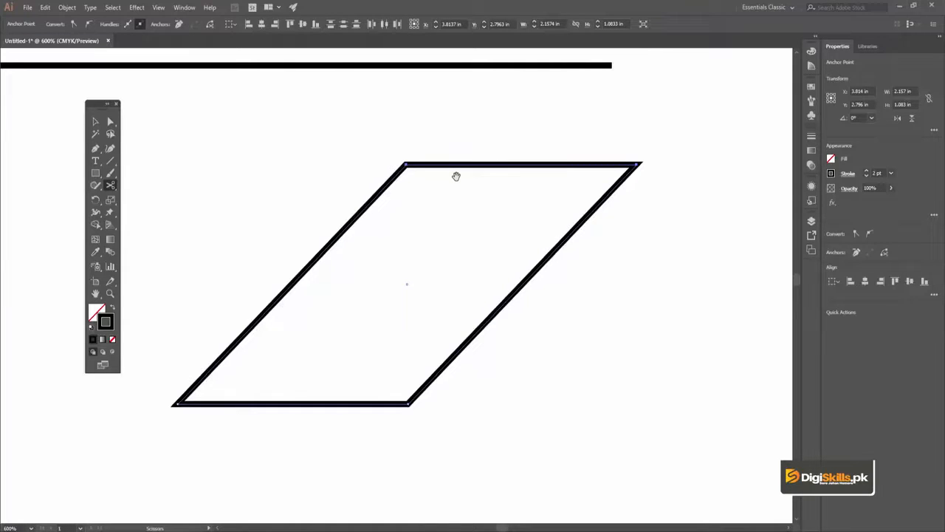
{"action": "key", "text": "ctrl+z"}
{"action": "left_click_drag", "start_coordinate": [397, 153], "coordinate": [487, 152]}
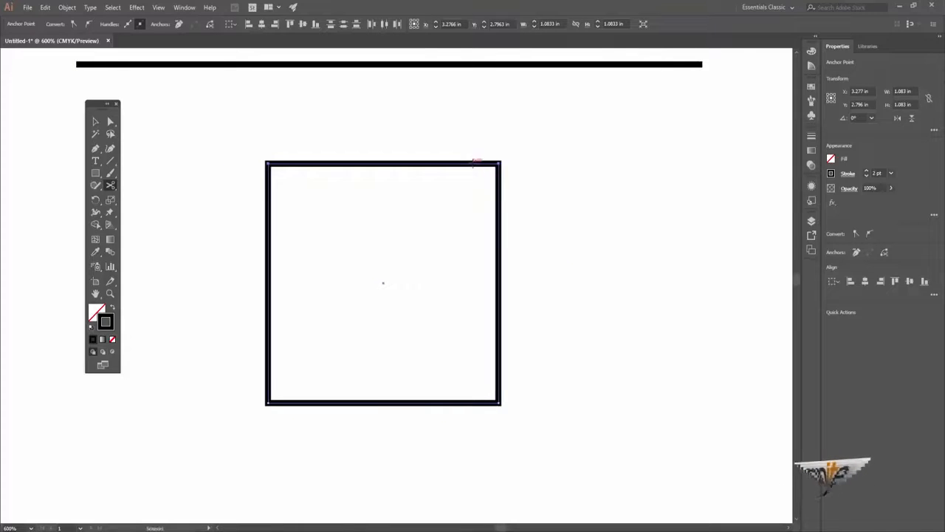
Step: Move only the square's upper-right anchor inward with Direct Selection to about X 2.95 in, Y 3.11 in, forming a concave shape
{"action": "left_click", "coordinate": [111, 124]}
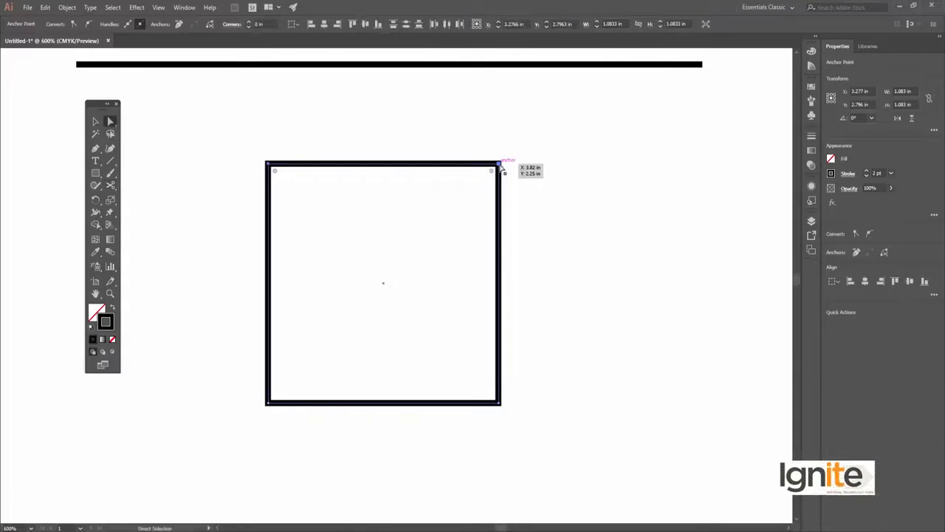
{"action": "left_click_drag", "start_coordinate": [498, 166], "coordinate": [388, 260]}
{"action": "key", "text": "ctrl+z"}
{"action": "left_click", "coordinate": [479, 141]}
{"action": "mouse_move", "coordinate": [478, 141]}
{"action": "left_mouse_down"}
{"action": "mouse_move", "coordinate": [511, 188]}
{"action": "mouse_move", "coordinate": [376, 311]}
{"action": "mouse_move", "coordinate": [316, 348]}
{"action": "left_mouse_up"}
{"action": "left_click_drag", "start_coordinate": [415, 258], "coordinate": [384, 213]}
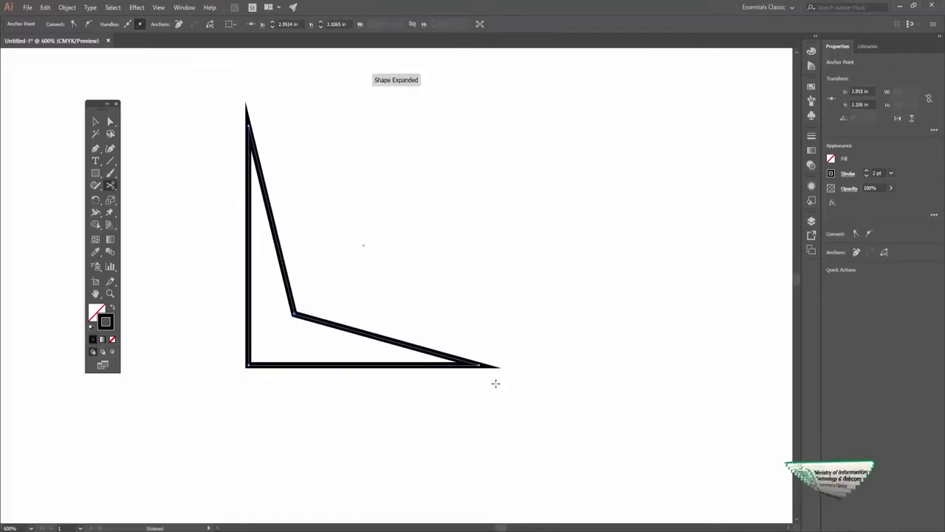
Step: Pull the shape's upper-left and lower-right tip anchors inward, placing the lower-right one at about X 3.64 in, Y 2.95 in
{"action": "left_click", "coordinate": [110, 120]}
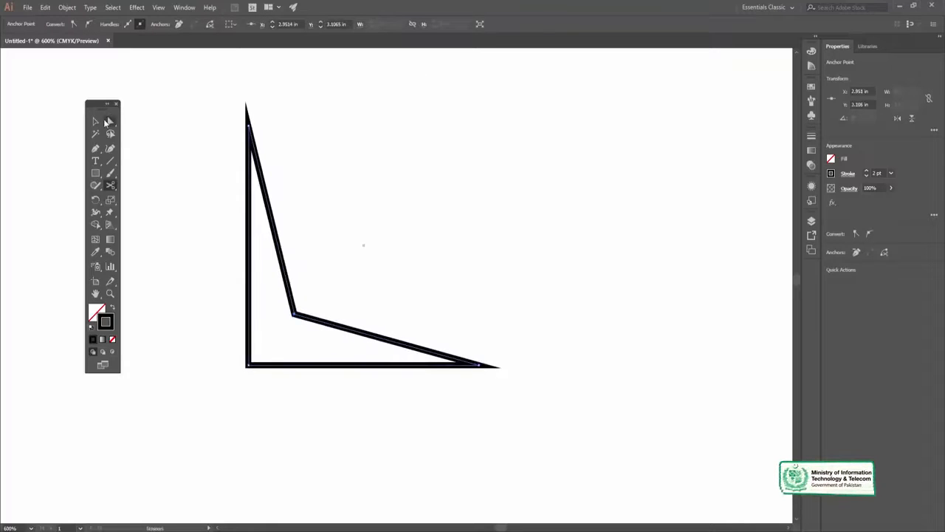
{"action": "left_click_drag", "start_coordinate": [252, 128], "coordinate": [343, 166]}
{"action": "left_click_drag", "start_coordinate": [481, 365], "coordinate": [441, 281]}
{"action": "left_click_drag", "start_coordinate": [415, 220], "coordinate": [465, 220]}
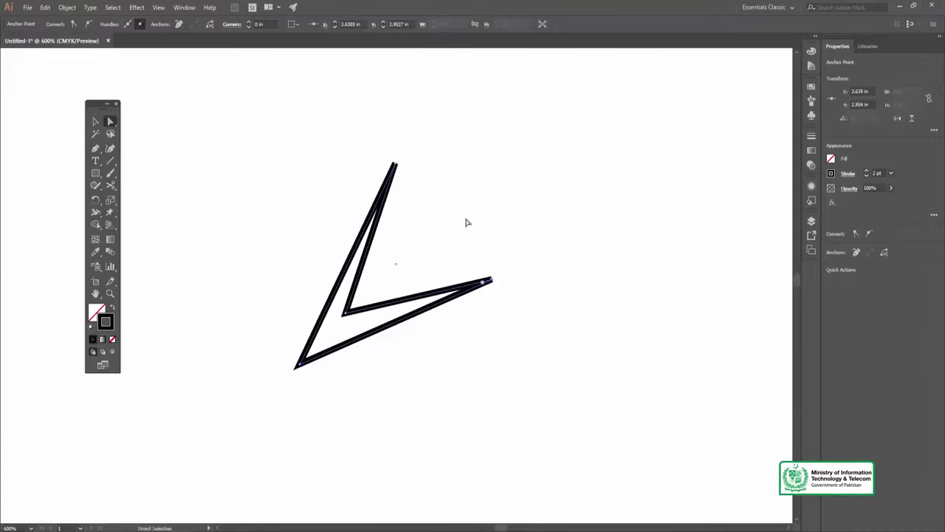